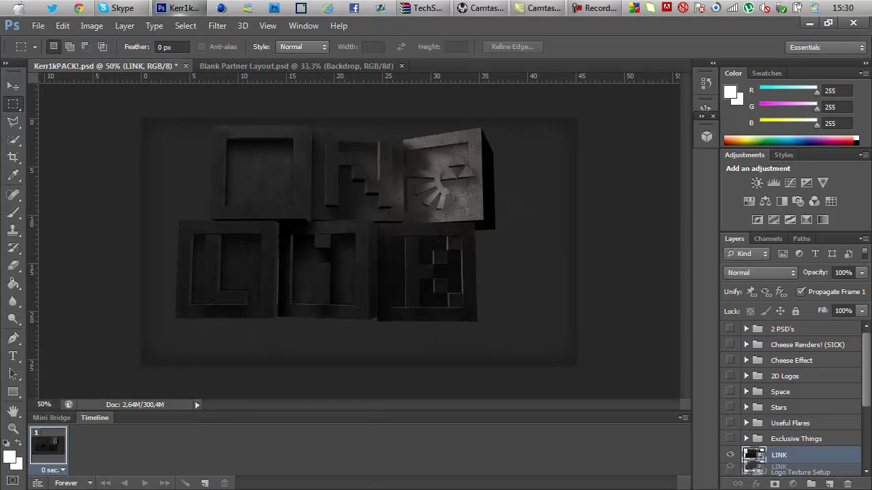
- Move LINK into the Logo Texture Setup group, clip Textures 1–6 to it, and begin transforming Texture 6
drag(779, 455, 790, 450)
key(ctrl+alt+g)
key(ctrl+alt+g)
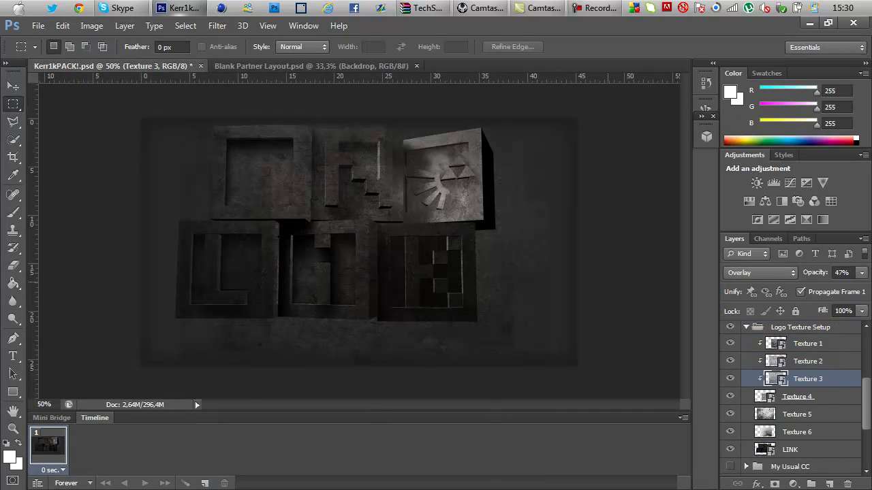
right_click(808, 431)
click(642, 230)
key(ctrl+t)
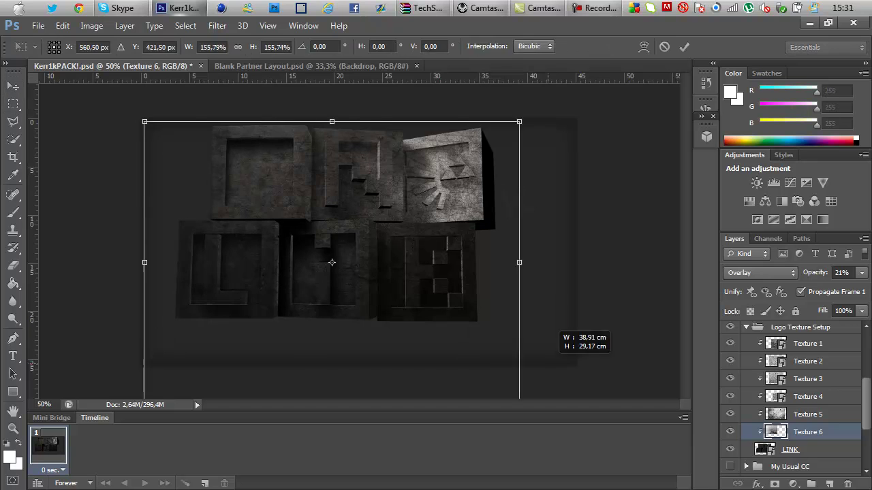
- Commit Texture 6's size and copy the Logo Texture Setup group into Blank Partner Layout
key(Return)
drag(113, 65, 103, 366)
drag(204, 429, 408, 204)
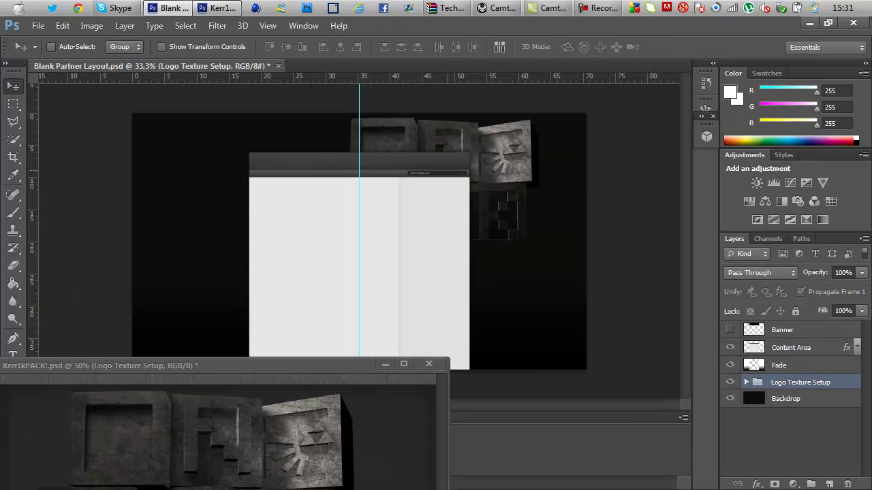
drag(443, 177, 218, 211)
- Scale the logo group to about 40% and position it at the banner's top centre
key(ctrl+t)
drag(288, 350, 267, 334)
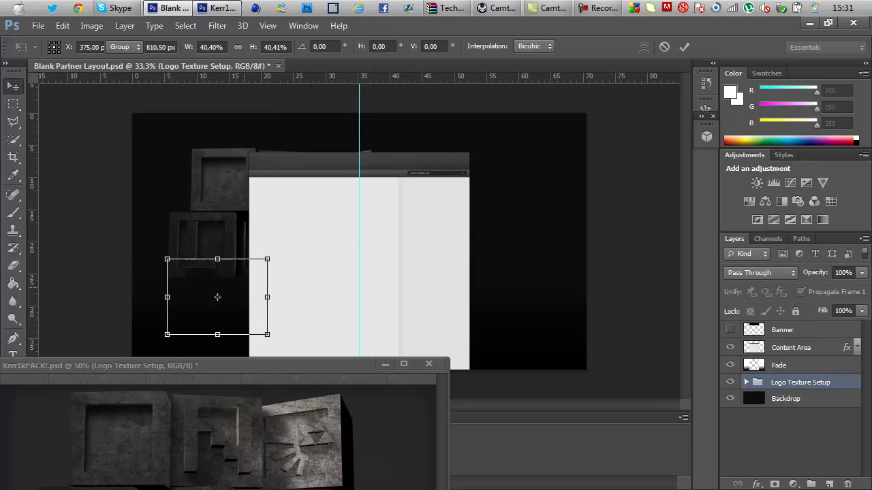
drag(217, 297, 360, 136)
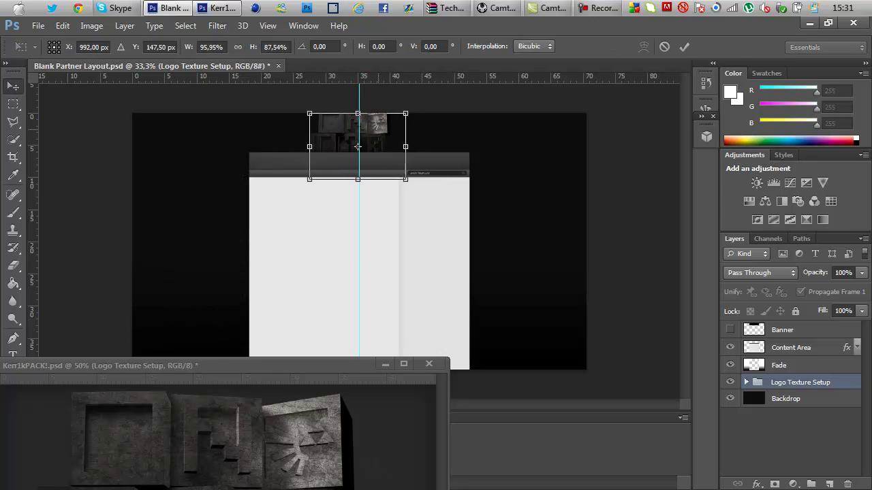
key(Return)
key(ctrl+t)
drag(405, 109, 407, 102)
key(Return)
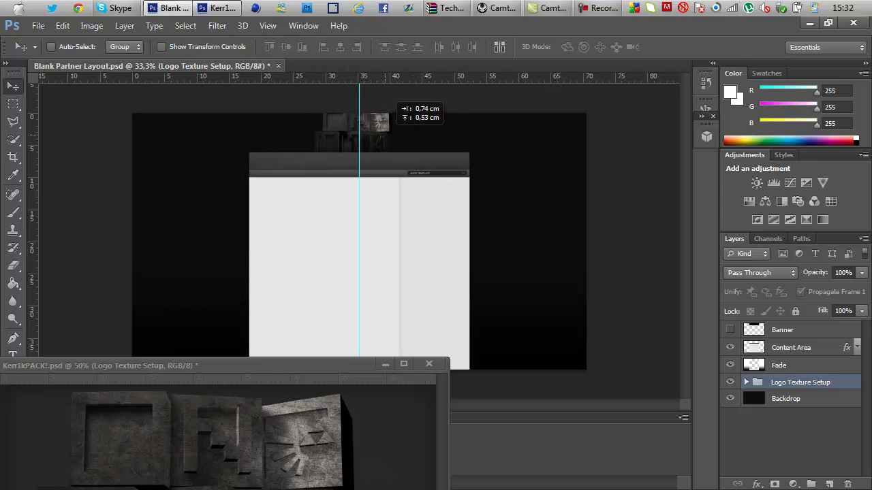
drag(384, 129, 391, 129)
- Copy the Grunge 6 layer into the layout, zoom to 100%, and set brush size 17
scroll(790, 409, down, 5)
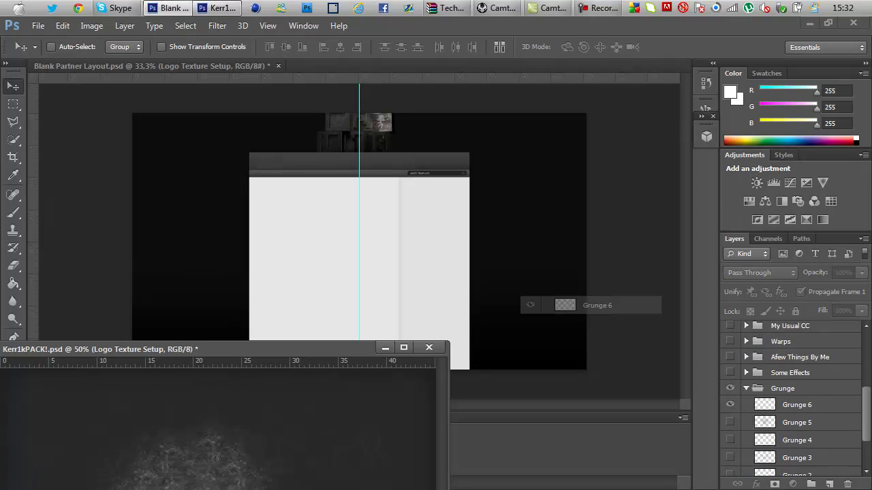
drag(783, 418, 477, 273)
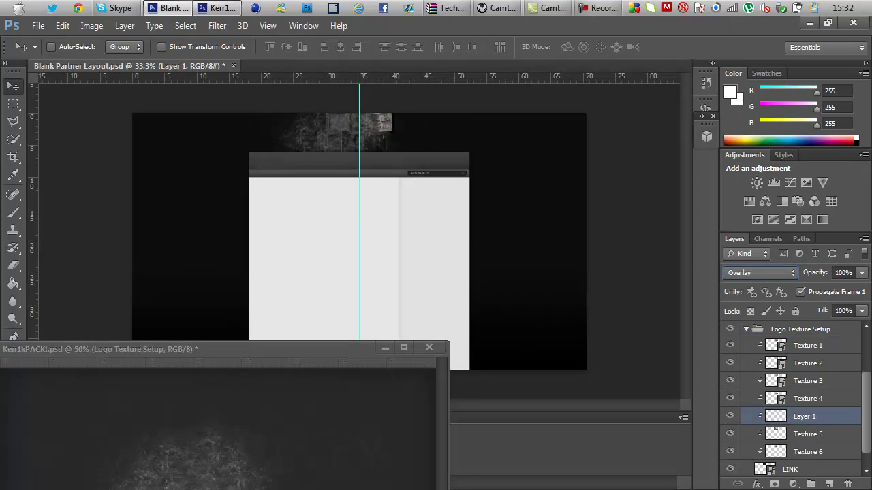
key(z)
key(ctrl+1)
text(b)
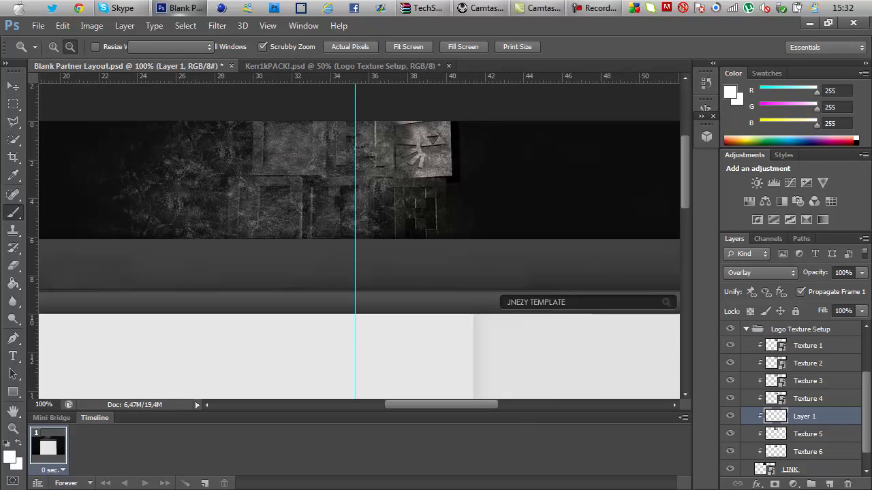
text(17)
key(Return)
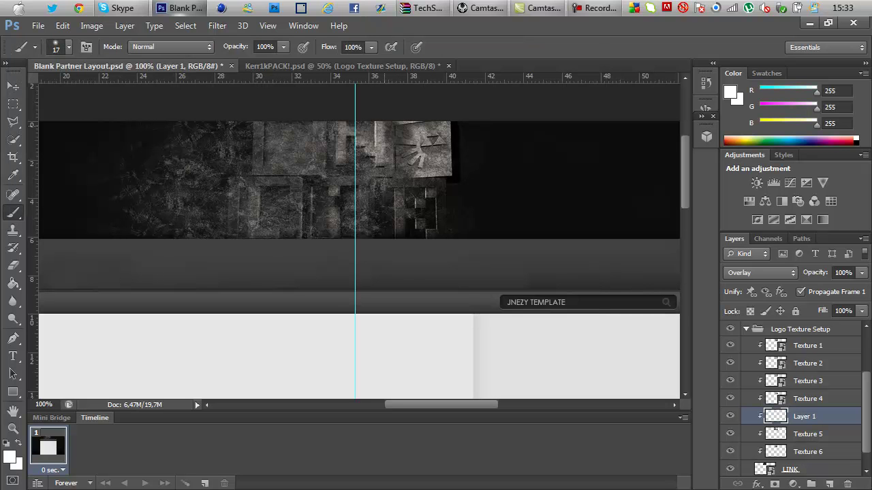
- Open Background CC's.psd with the Move tool active
key(v)
key(super)
text(back)
key(Return)
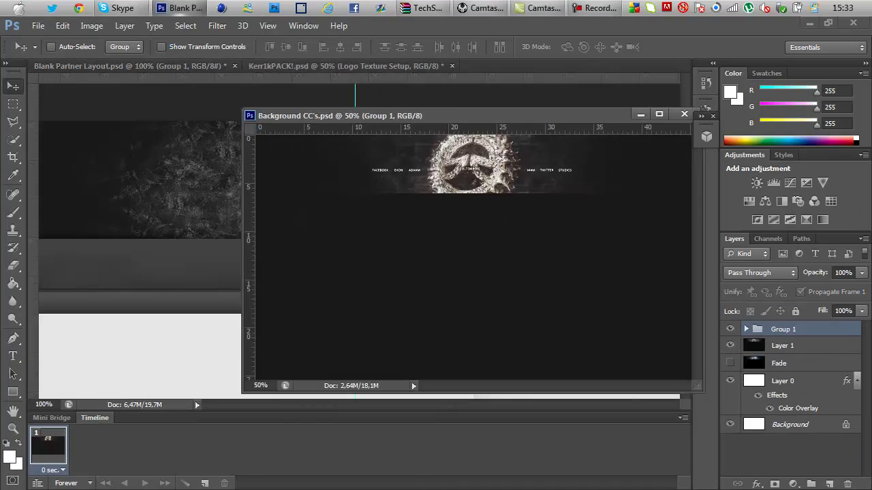
- Dock Background CC's as a tab and set Grunge 6 to Lighten at 58% opacity
drag(381, 281, 517, 66)
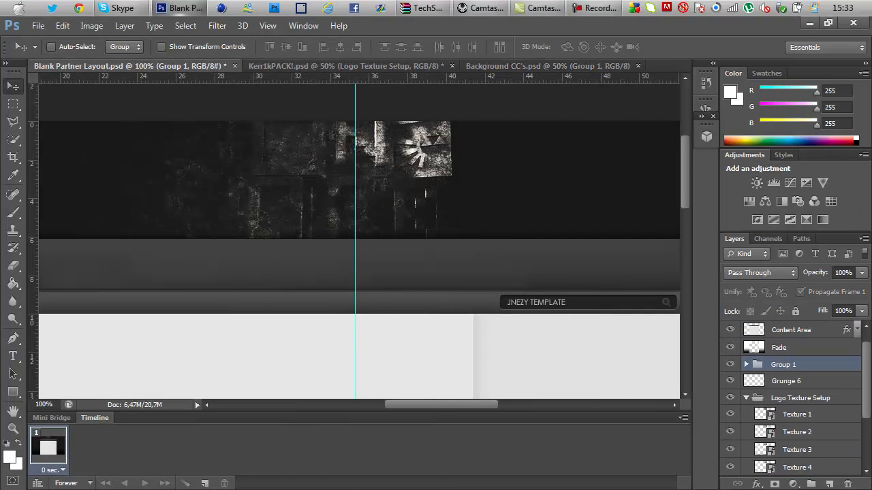
drag(179, 106, 247, 112)
click(760, 273)
click(798, 97)
key(5)
key(8)
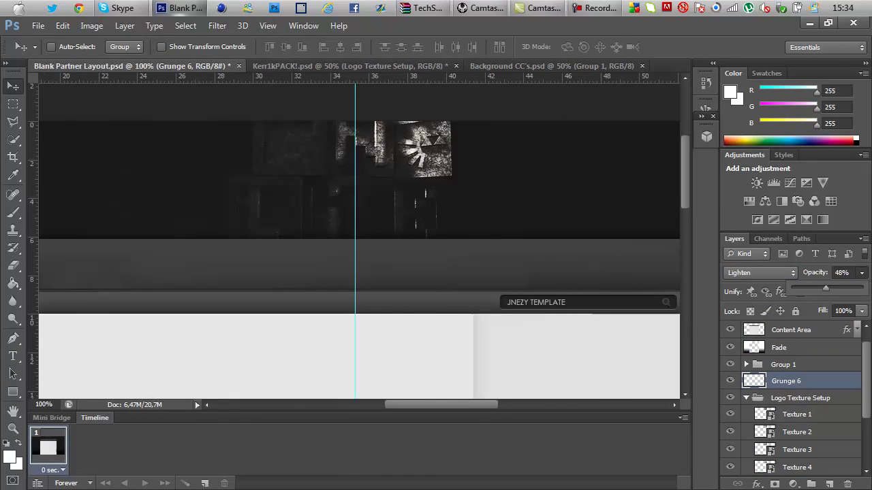
- Expand Group 1 and toggle its backgrounds, leaving Background16 and Background18 visible
click(746, 365)
click(730, 378)
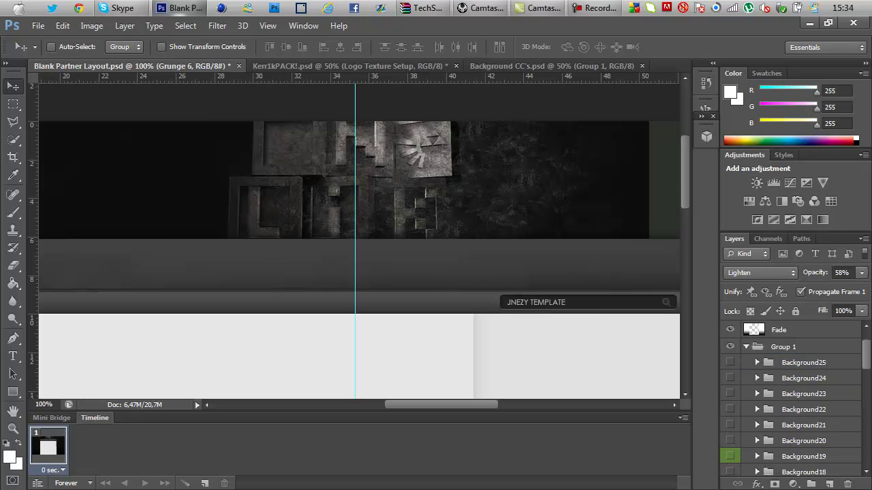
click(730, 378)
scroll(790, 408, down, 2)
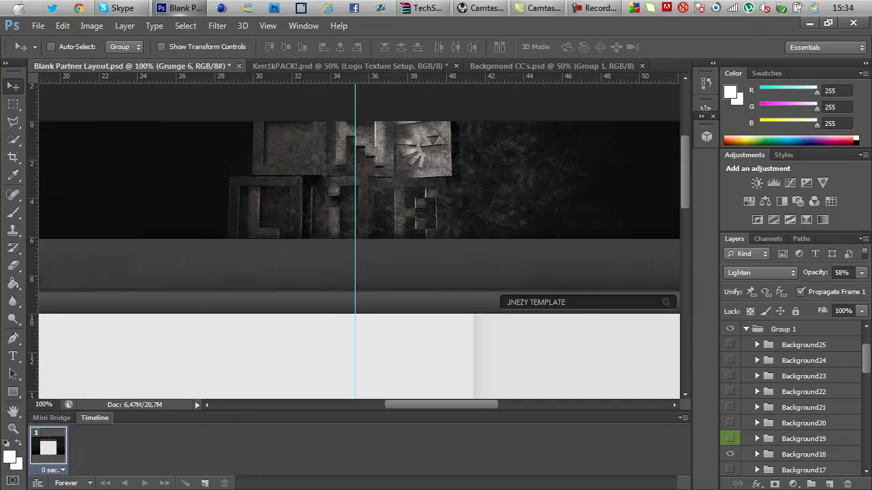
click(731, 433)
click(730, 385)
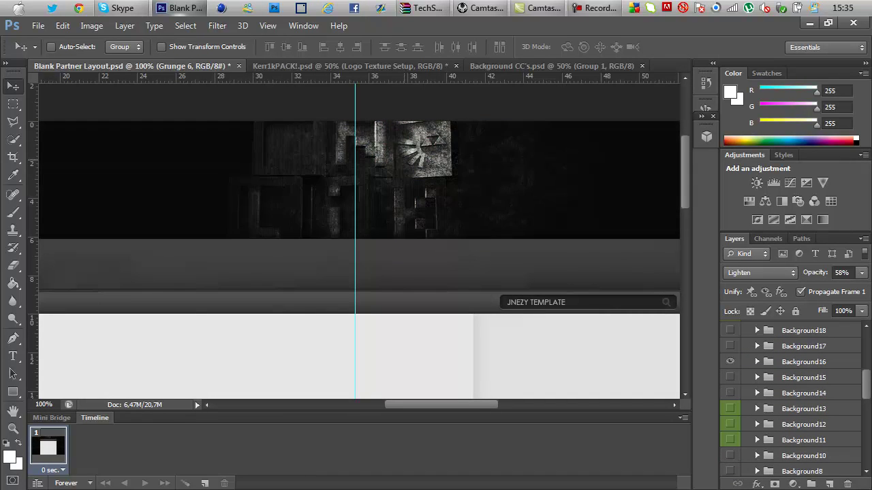
scroll(790, 408, up, 2)
click(730, 420)
scroll(790, 408, down, 3)
click(730, 348)
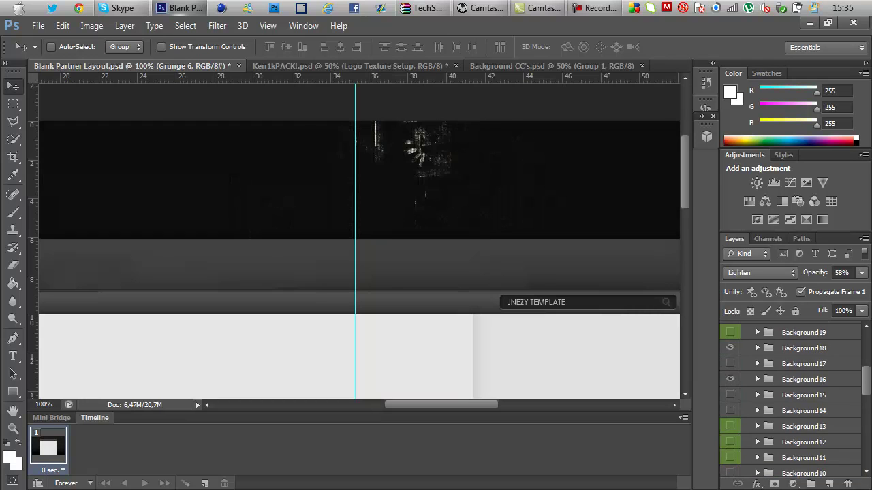
scroll(790, 408, up, 5)
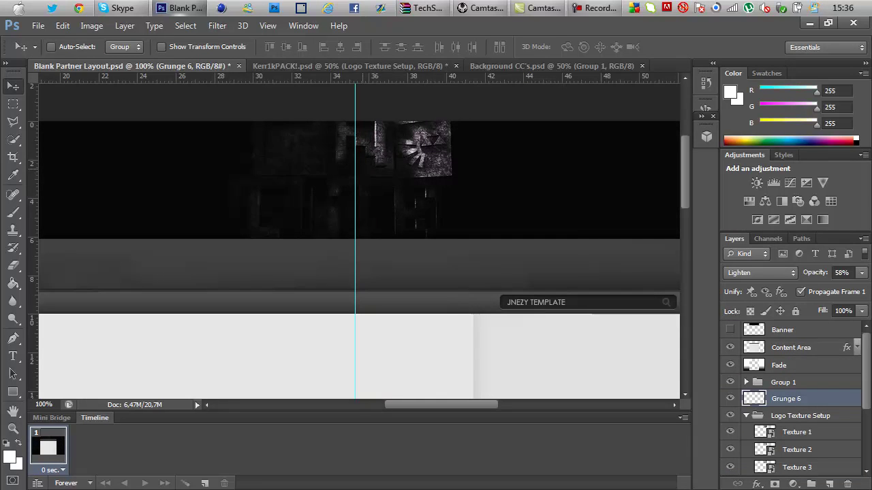
- Duplicate Grunge 6, shift the copy, and confirm LINK's blending options
key(ctrl+j)
key(alt+l)
key(d)
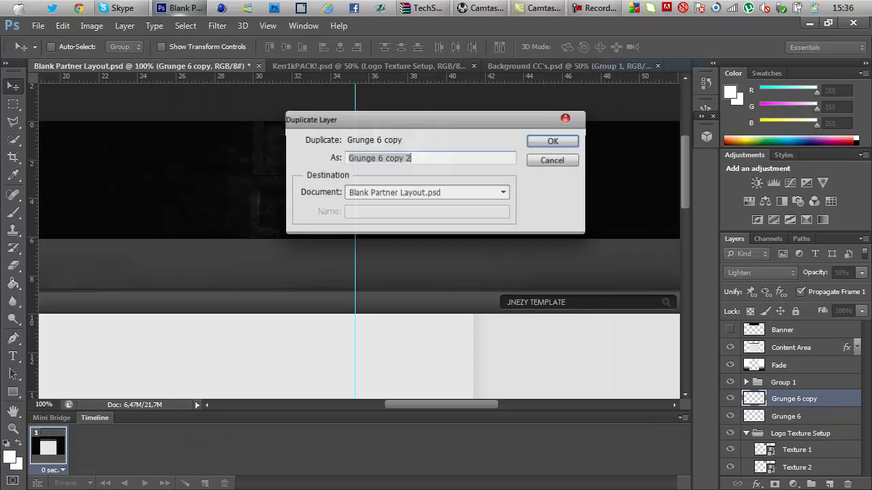
key(Return)
drag(559, 180, 569, 65)
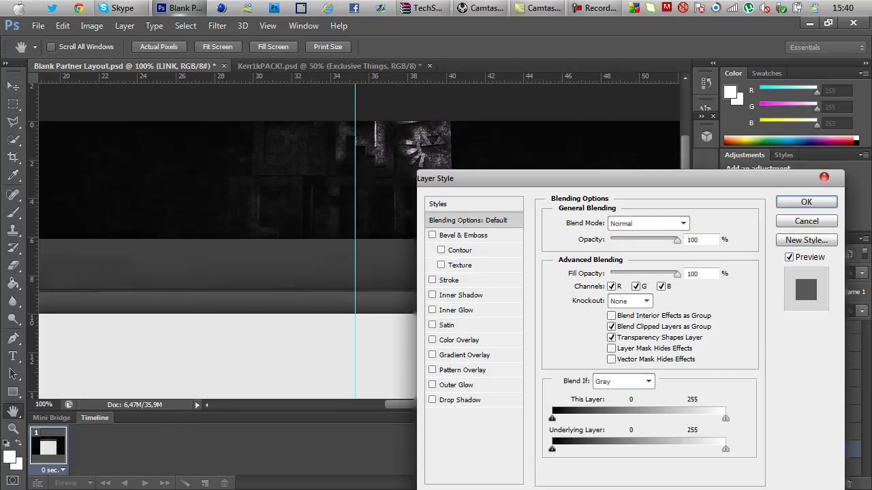
key(Return)
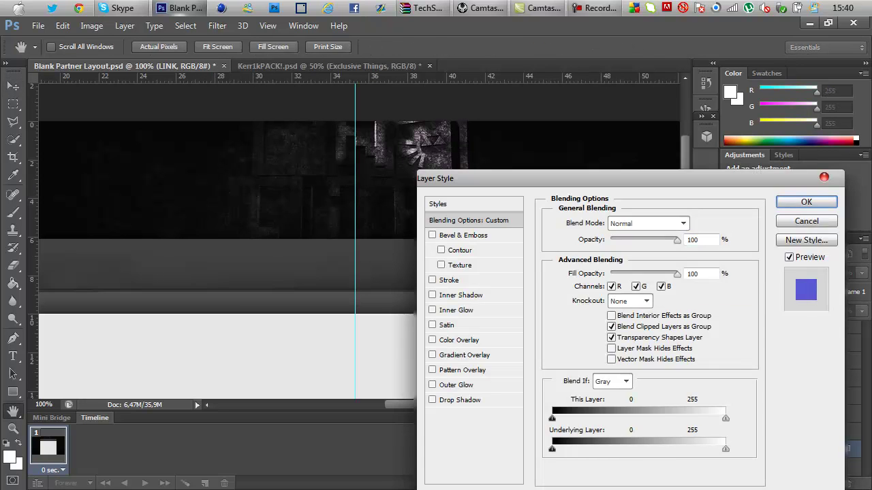
key(Return)
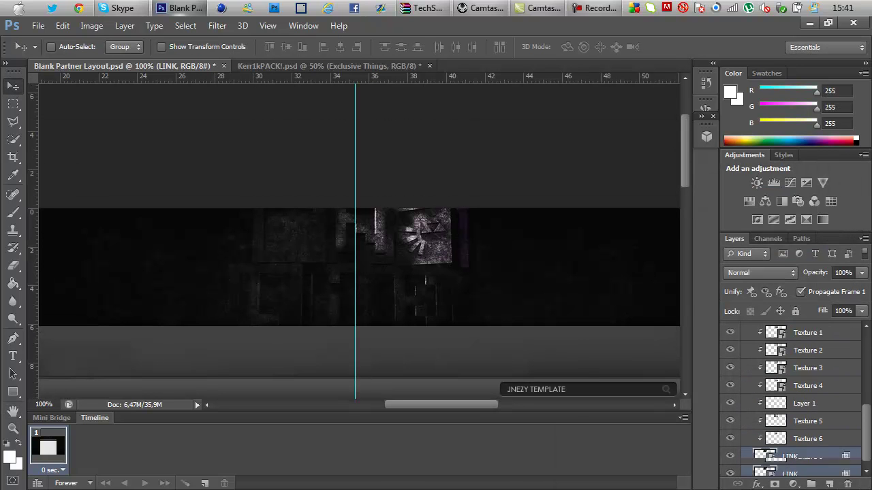
- Apply a Gaussian Blur with radius 4 to the LINK layer
click(218, 26)
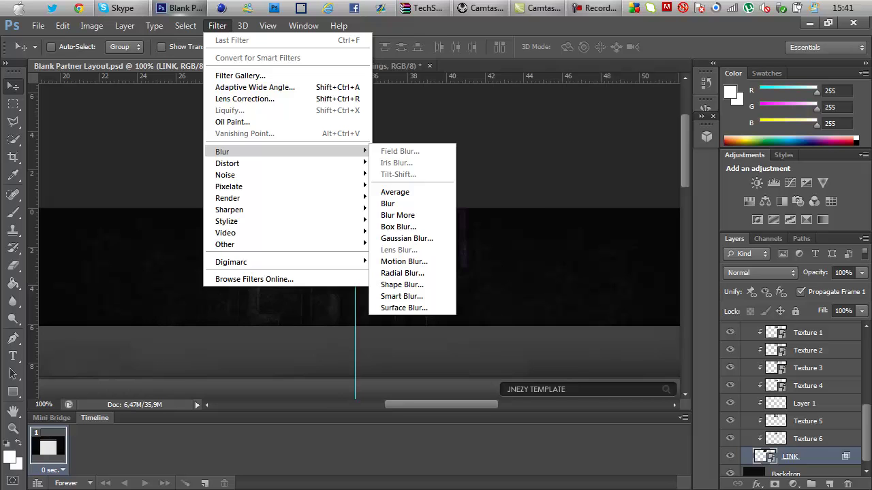
click(402, 233)
text(4)
key(Return)
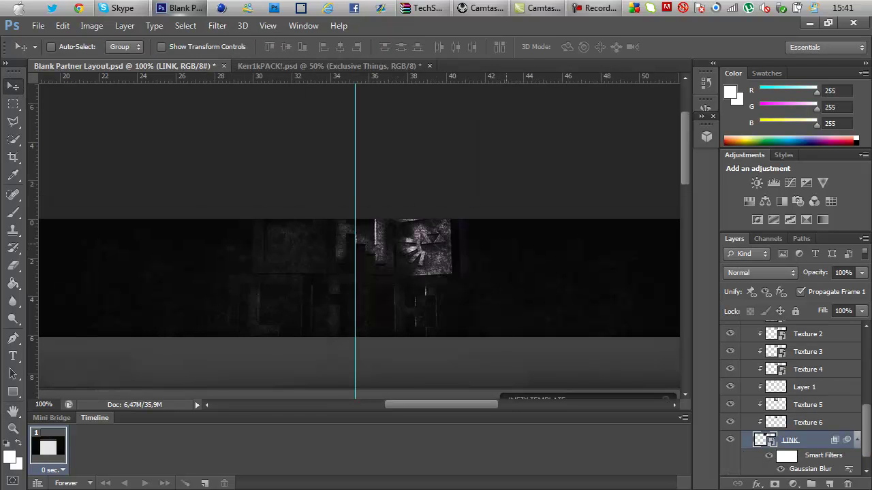
- Copy the space particles, Stars 2 and Space nebula layers from Kerr1kPACK into the banner
key(ctrl+Tab)
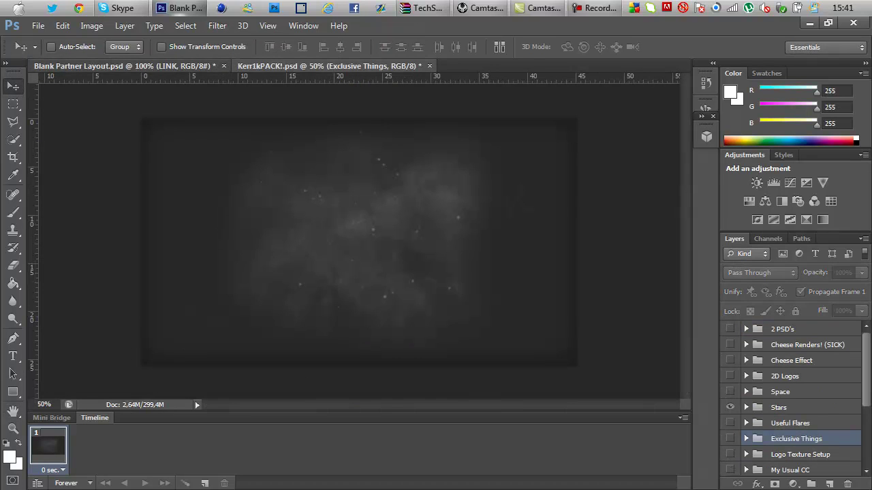
key(ctrl+Tab)
drag(122, 65, 51, 252)
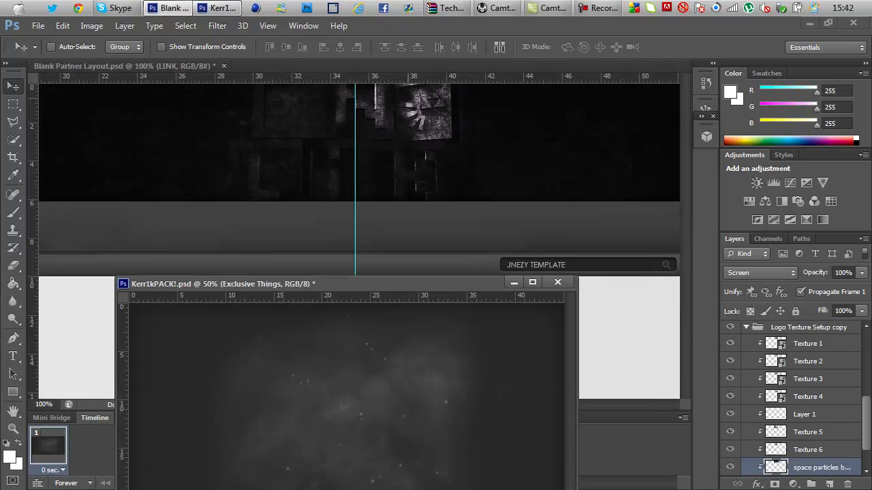
drag(341, 382, 341, 150)
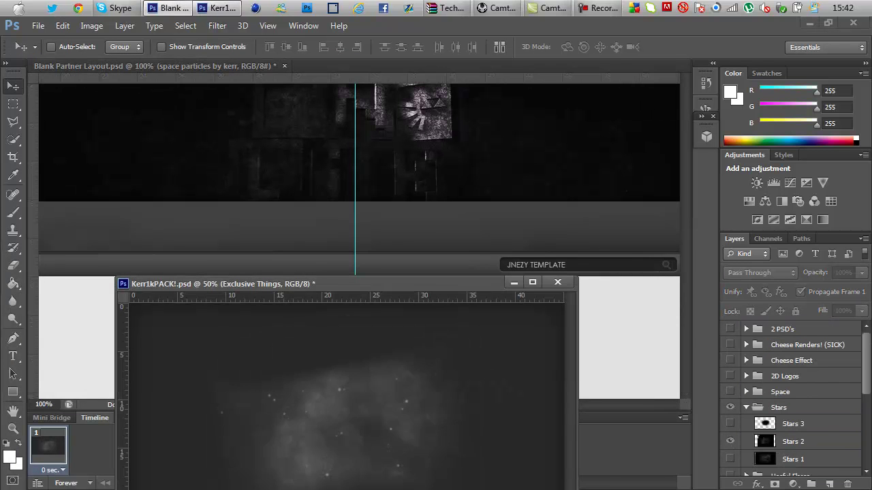
drag(341, 382, 340, 150)
drag(370, 109, 340, 382)
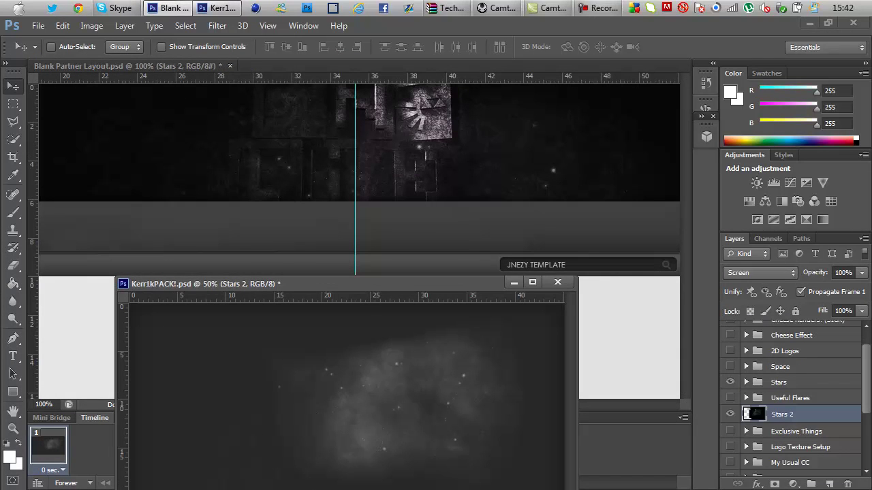
click(730, 400)
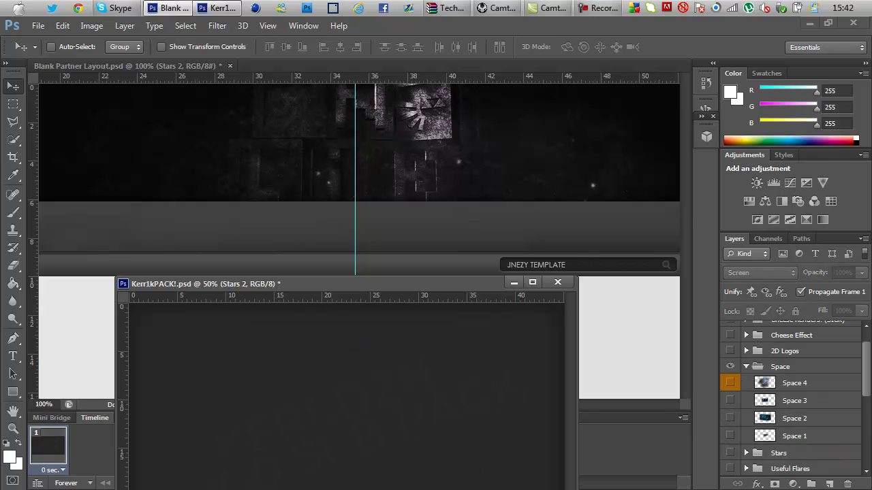
drag(340, 423, 477, 157)
- Close Kerr1kPACK without saving and add a Gradient Map adjustment layer in Overlay mode
key(ctrl+w)
key(n)
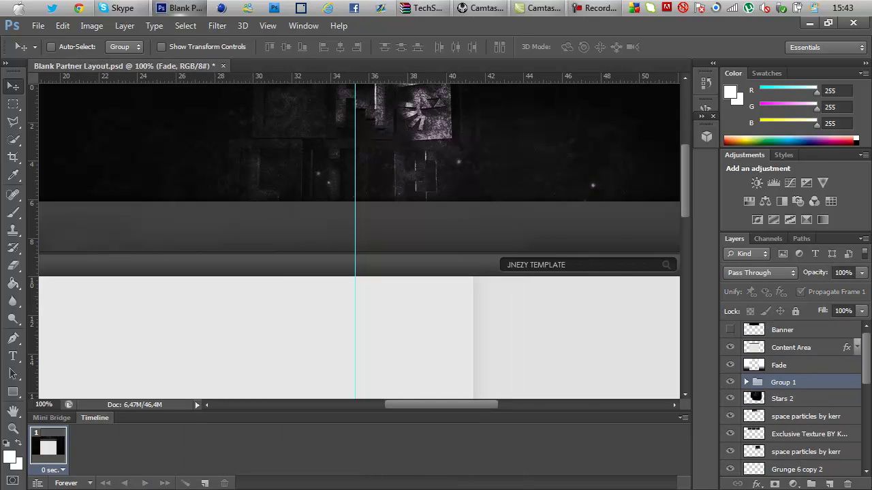
click(822, 220)
click(760, 272)
click(784, 168)
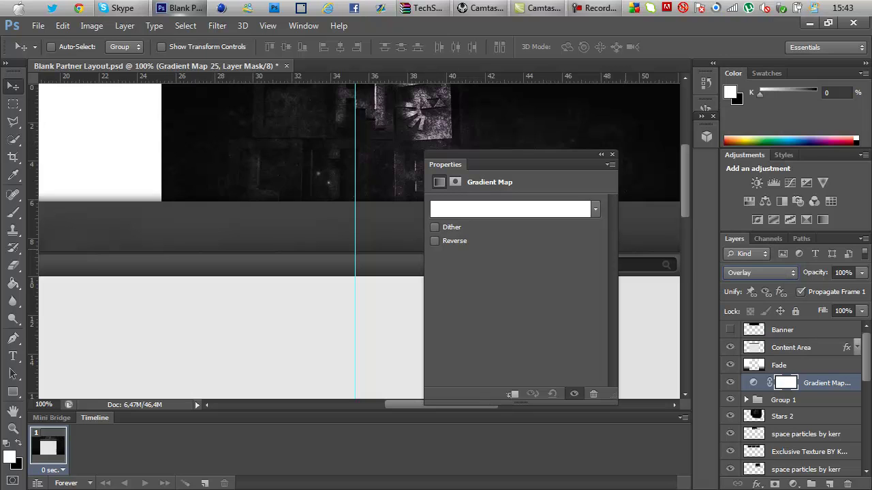
- Give the gradient map an ES Emerald Dragon preset and duplicate the layer
click(509, 210)
scroll(661, 126, down, 3)
click(660, 97)
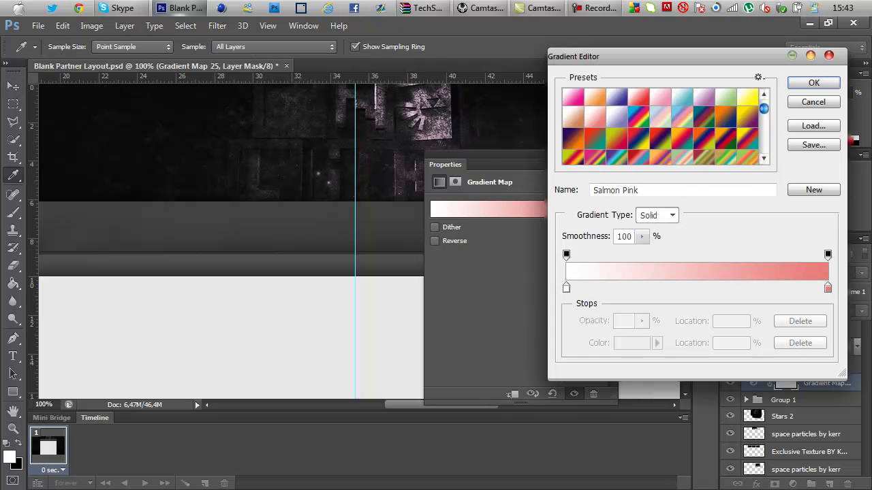
click(704, 97)
scroll(661, 126, down, 3)
click(681, 136)
scroll(728, 145, up, 1)
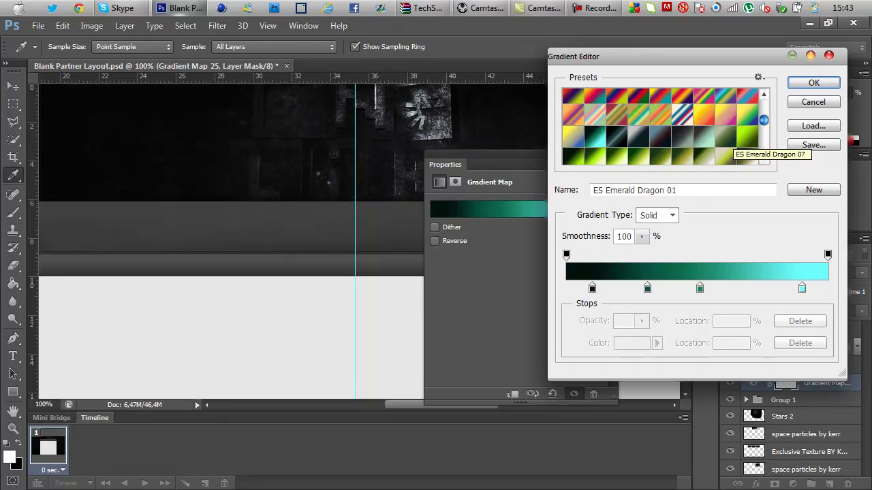
click(747, 152)
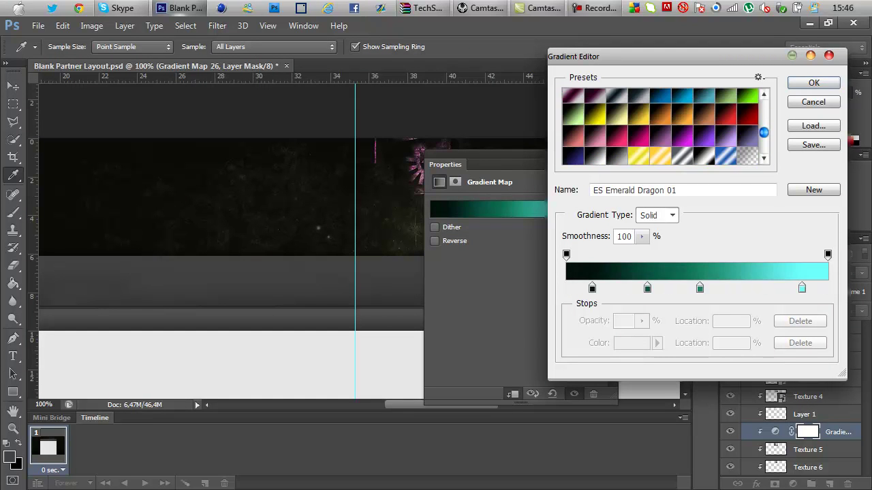
key(Return)
key(v)
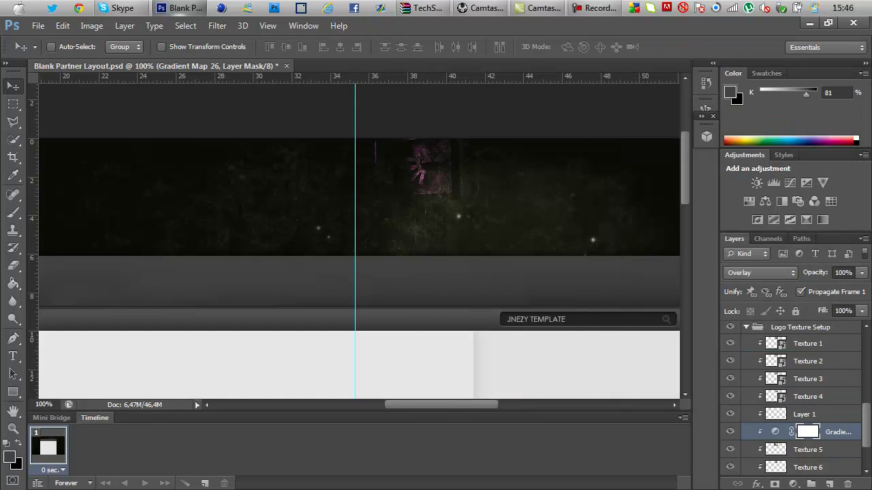
key(ctrl+j)
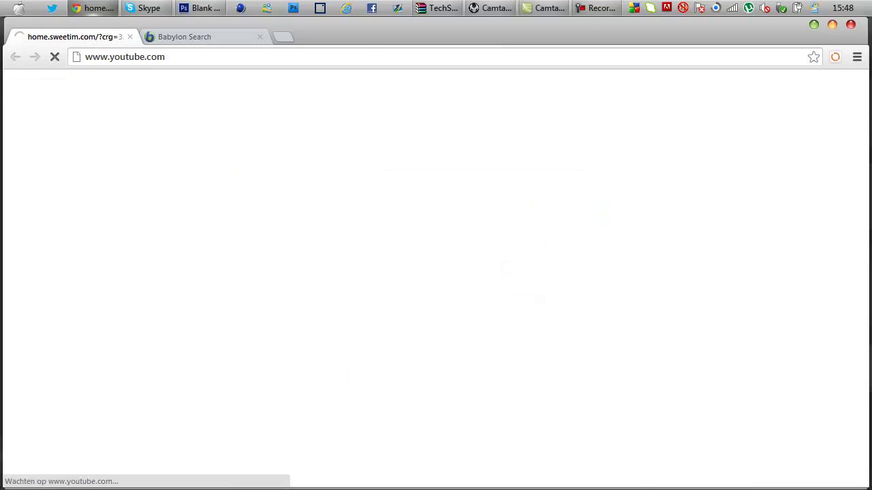
- Search YouTube for thelinkarmy, open the channel, and open its Link Roster document
text(thelinkarmy)
key(Return)
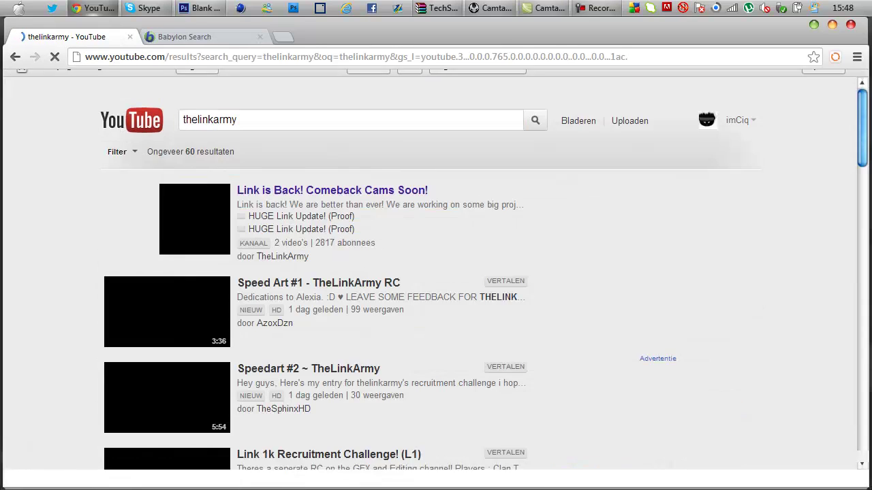
click(245, 195)
scroll(436, 273, down, 4)
scroll(436, 272, up, 5)
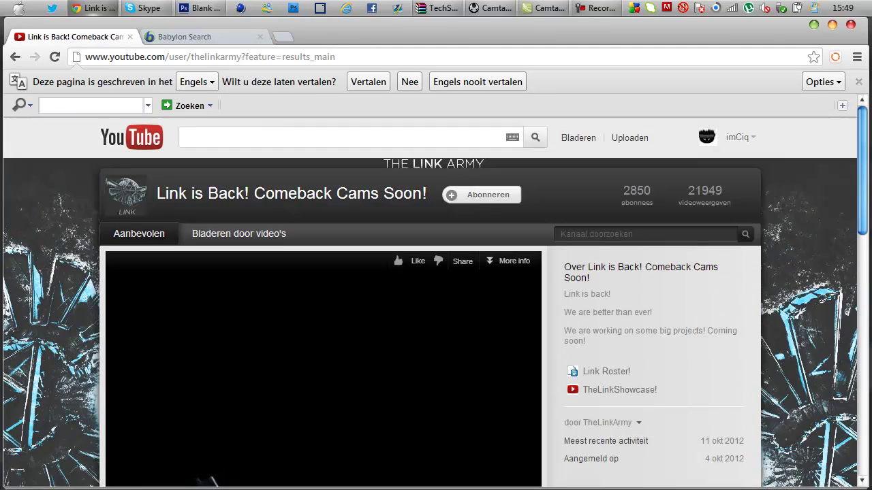
click(605, 368)
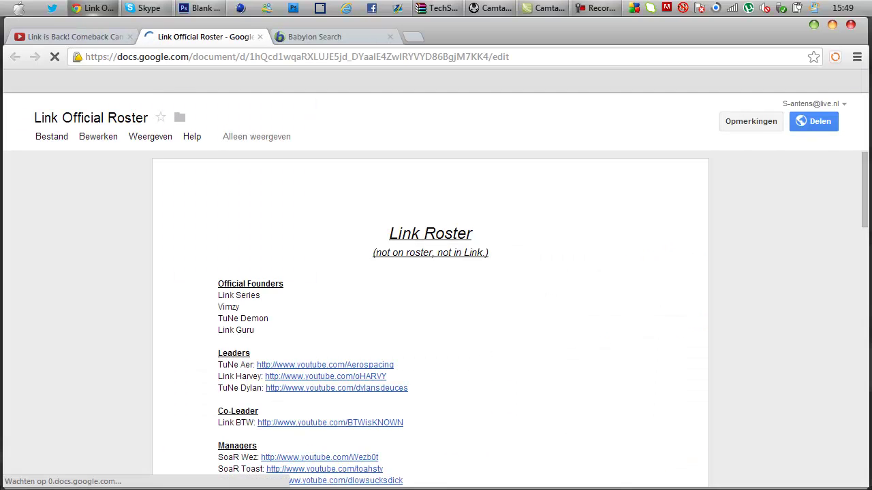
key(alt+Tab)
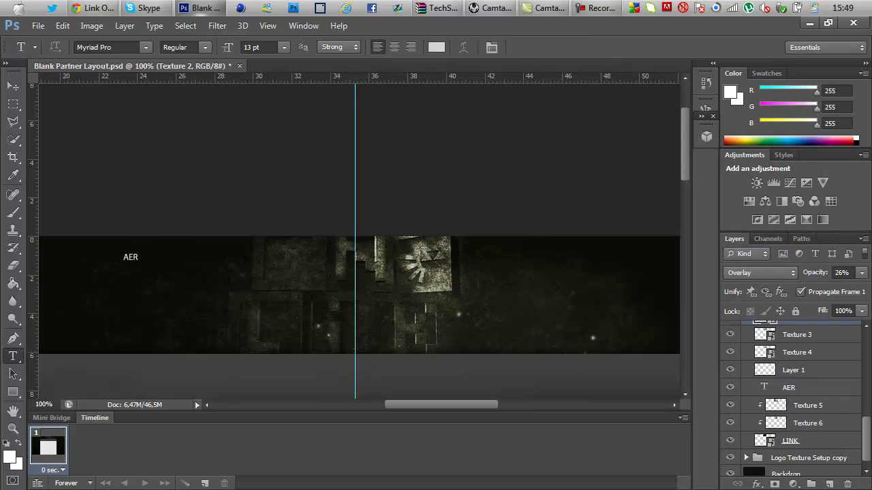
- Commit the first member name, duplicate the text layer, and begin editing the copy
key(ctrl+Return)
key(v)
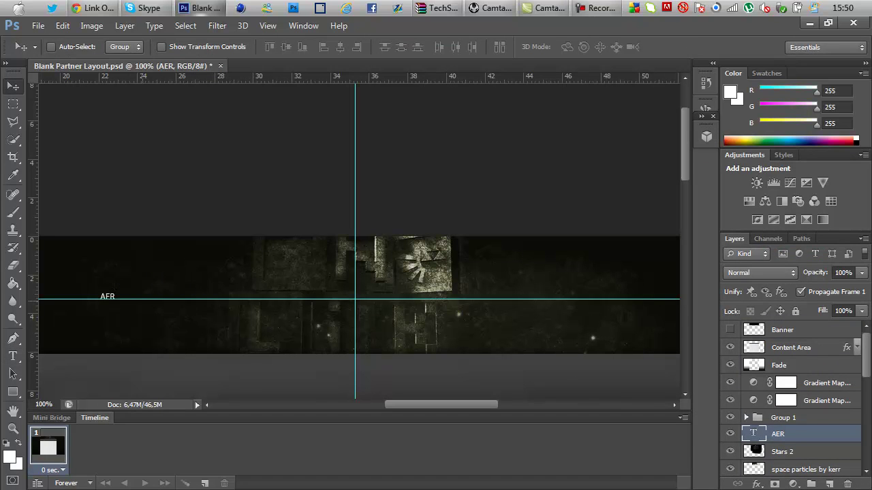
key(alt+Tab)
key(alt+Tab)
key(ctrl+j)
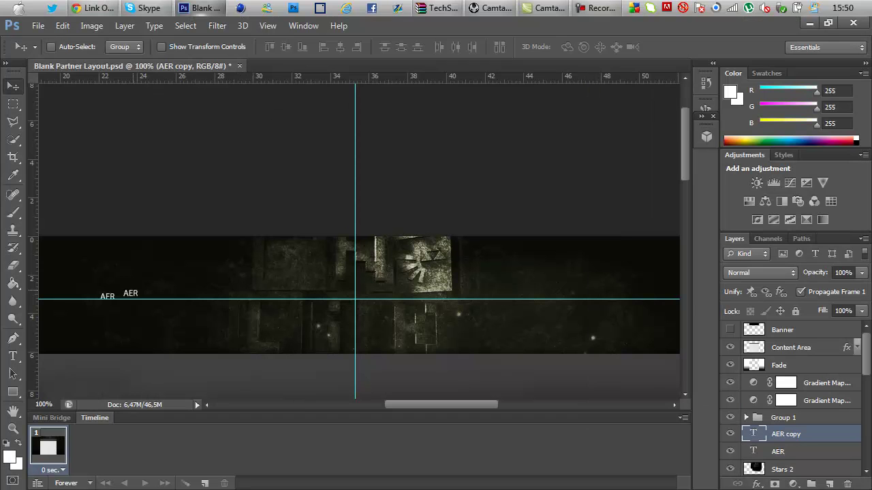
key(t)
click(129, 297)
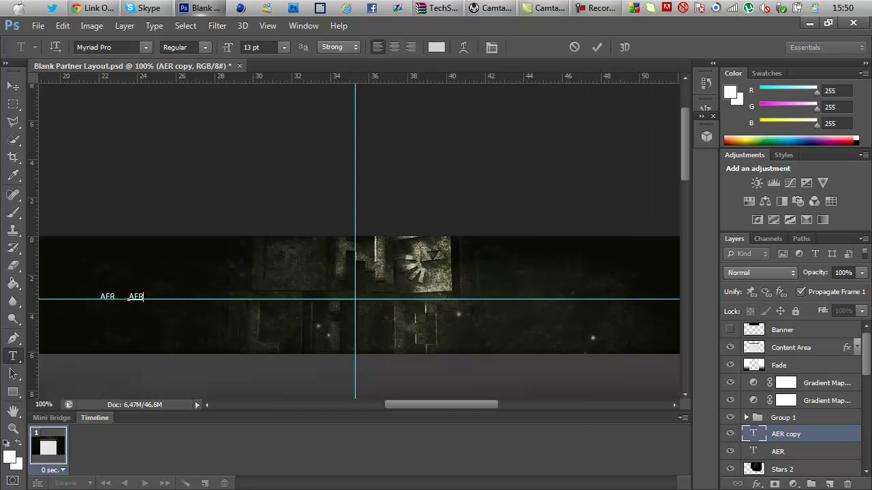
- Finish the second member name, then select and duplicate both name layers
text(LAN)
key(ctrl+Return)
key(v)
ctrl+click(790, 432)
right_click(790, 435)
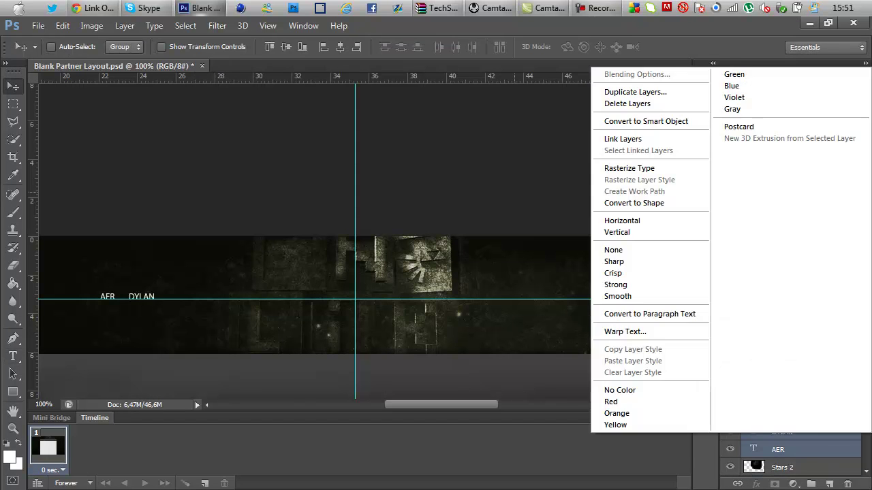
key(Escape)
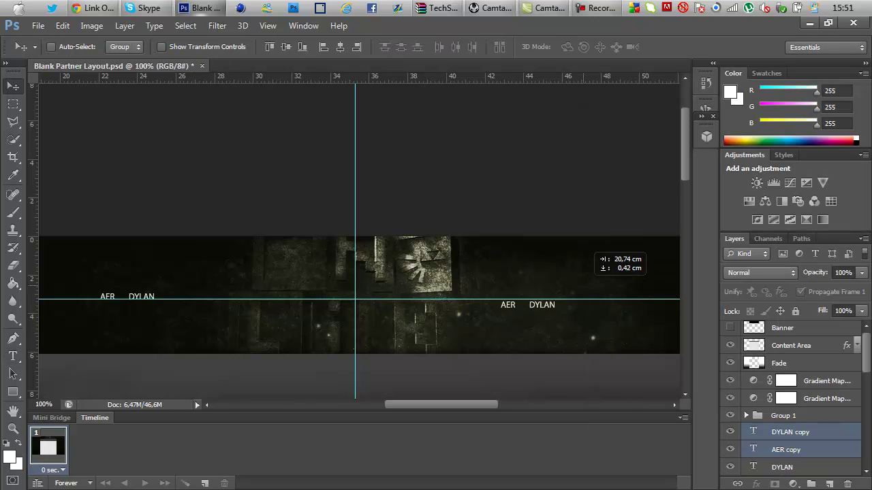
- Retype a right-hand name copy as SHOWCASE and commit the text
double_click(753, 432)
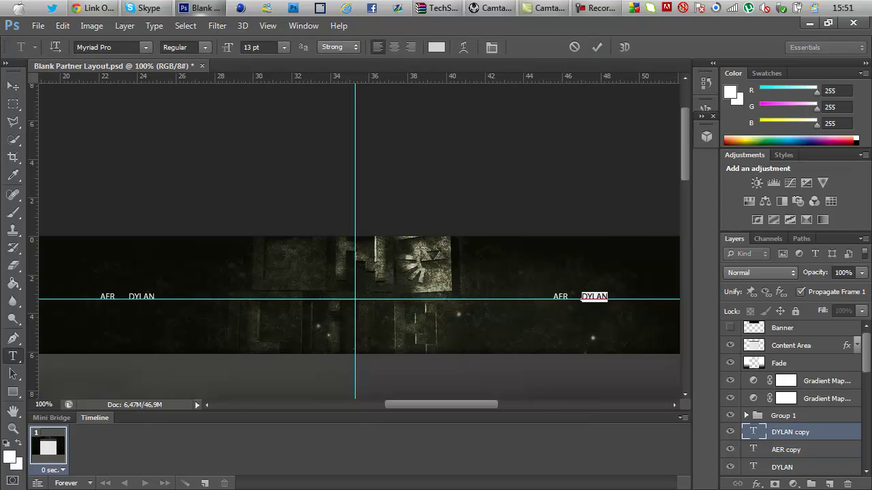
double_click(753, 449)
text(SHOWCASE)
key(ctrl+Return)
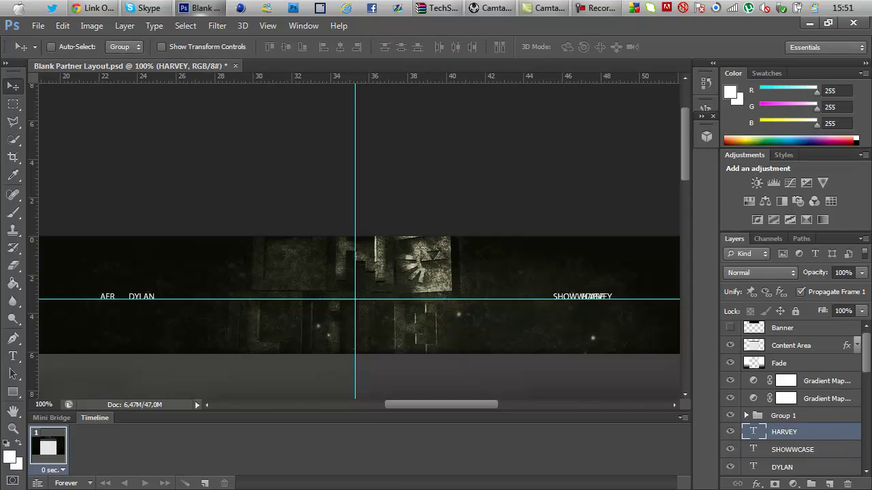
key(ctrl+Return)
key(v)
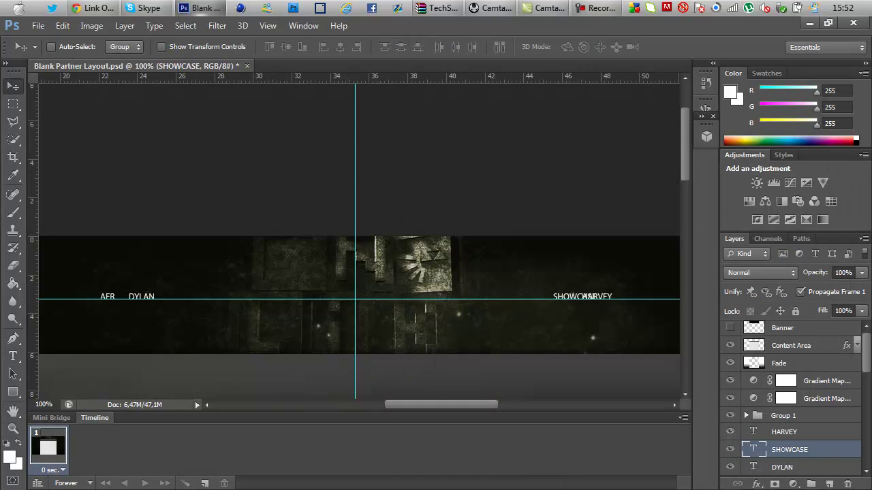